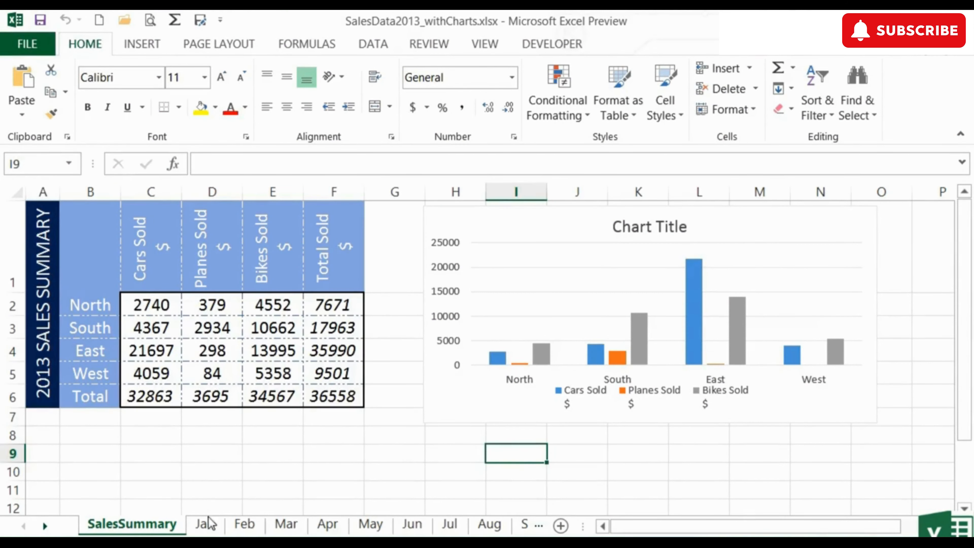
- Look through the monthly sales sheets from Jan to Apr and open the May sheet
{"action": "left_click", "coordinate": [206, 527]}
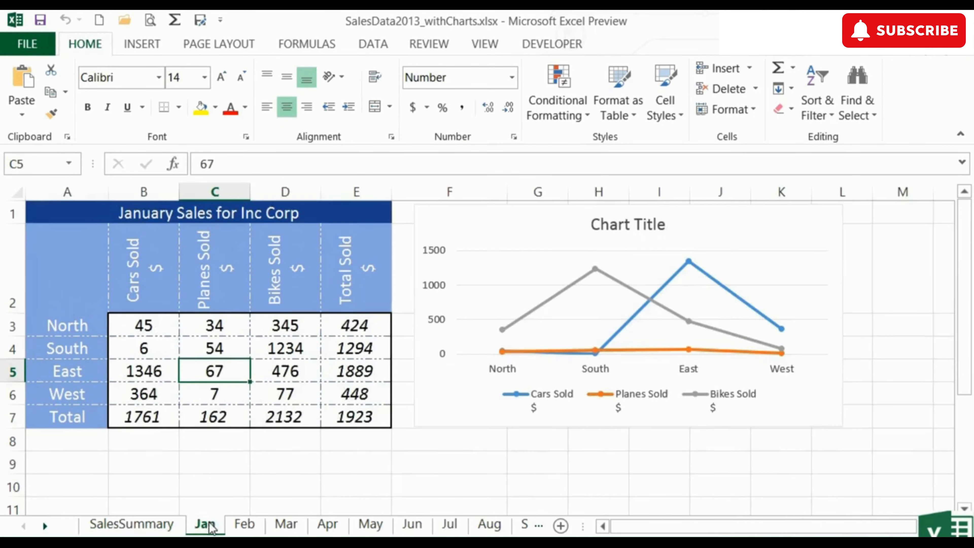
{"action": "left_click", "coordinate": [245, 526]}
{"action": "left_click", "coordinate": [288, 528]}
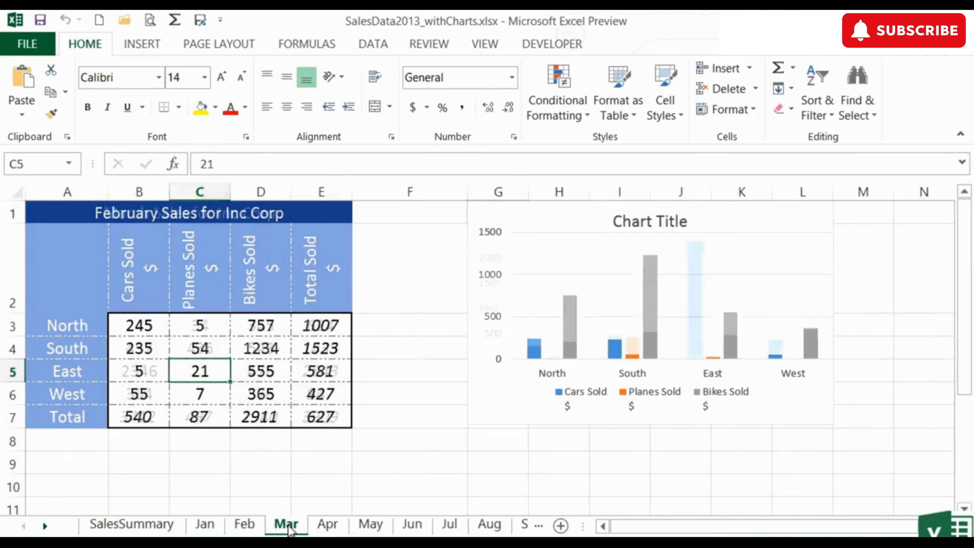
{"action": "left_click", "coordinate": [329, 527]}
{"action": "left_click", "coordinate": [371, 527]}
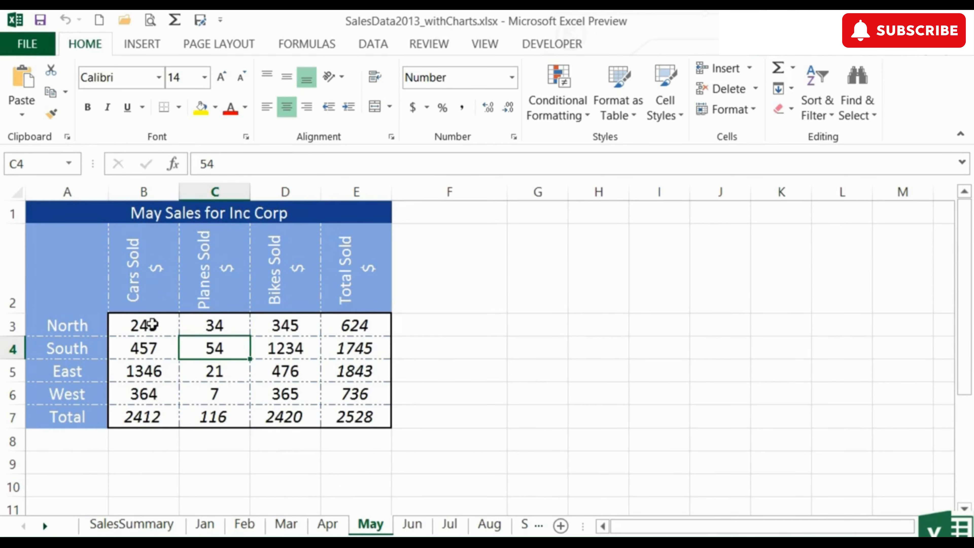
{"action": "left_click_drag", "start_coordinate": [150, 326], "coordinate": [266, 324]}
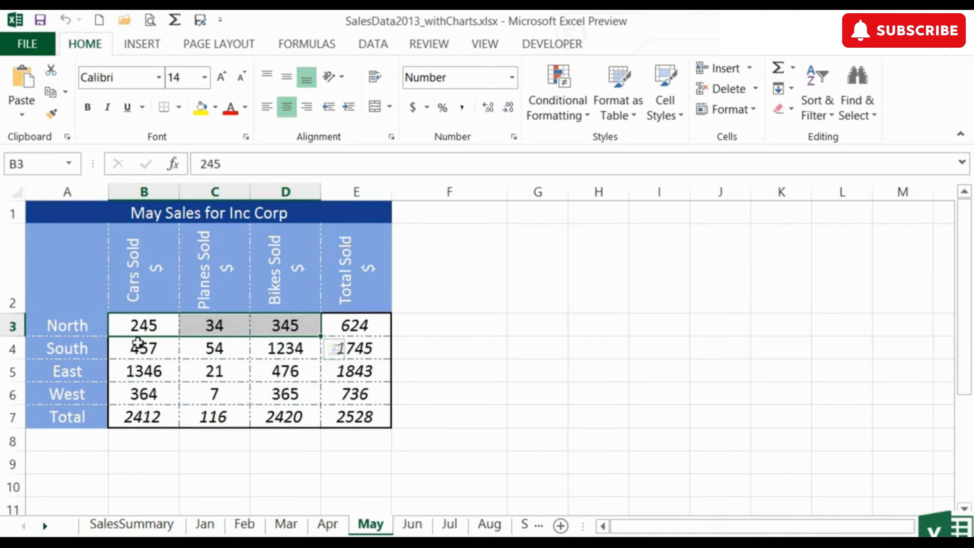
{"action": "left_click_drag", "start_coordinate": [141, 325], "coordinate": [145, 393]}
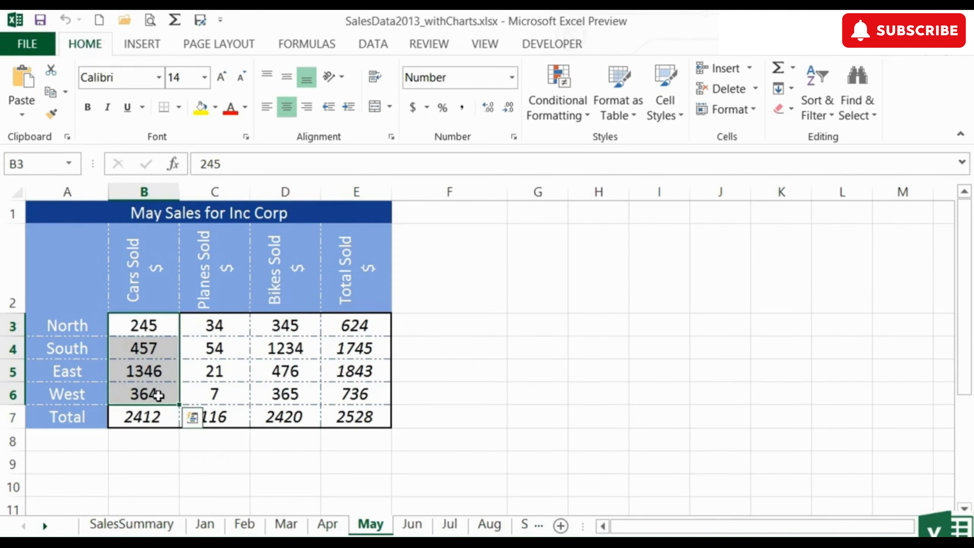
{"action": "left_click_drag", "start_coordinate": [159, 326], "coordinate": [274, 391]}
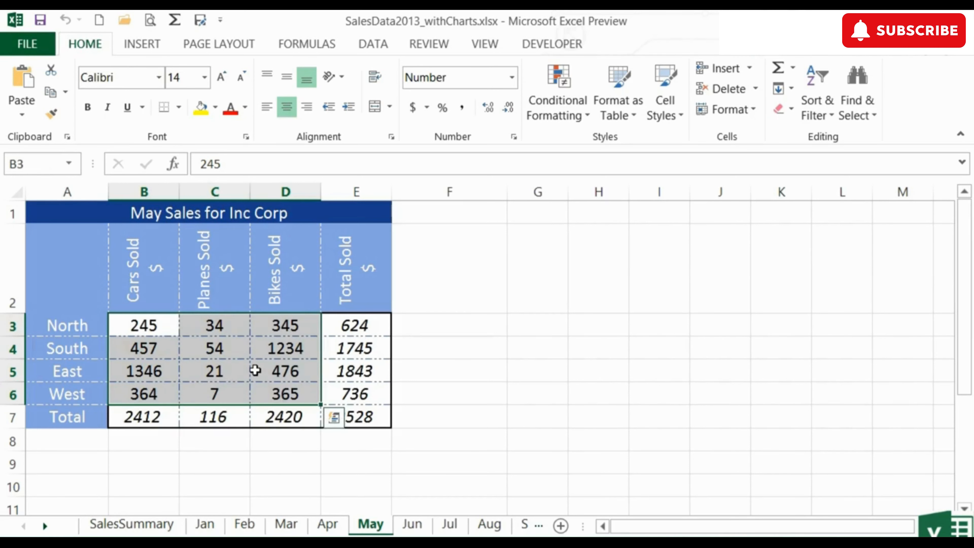
{"action": "left_click", "coordinate": [160, 326]}
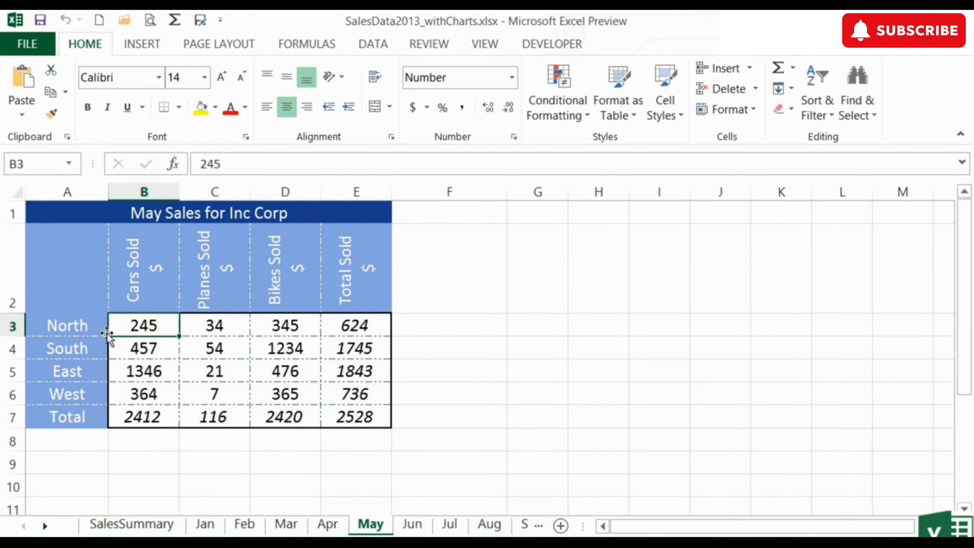
- Insert the recommended pie chart for the region names and their Cars Sold values in A3:B6
{"action": "left_click_drag", "start_coordinate": [72, 326], "coordinate": [130, 392]}
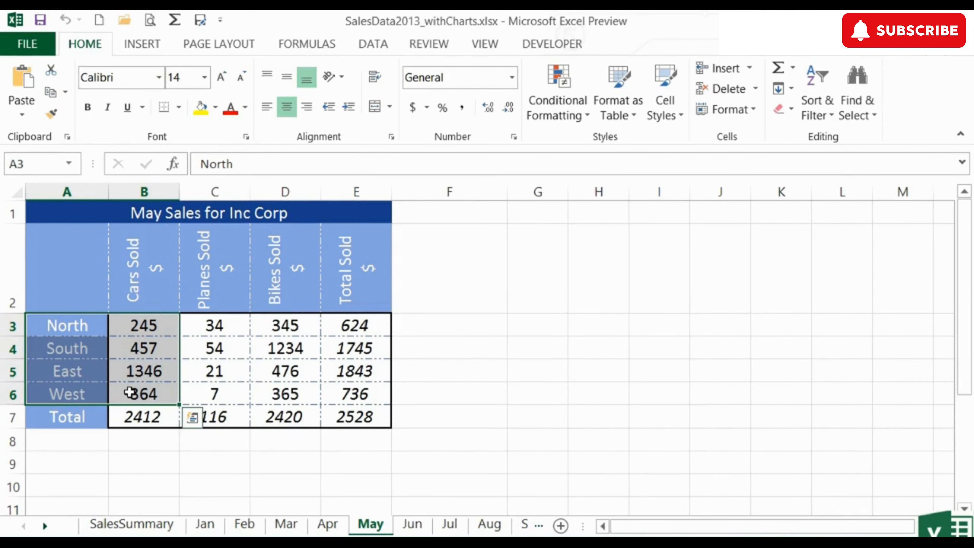
{"action": "left_click", "coordinate": [150, 42]}
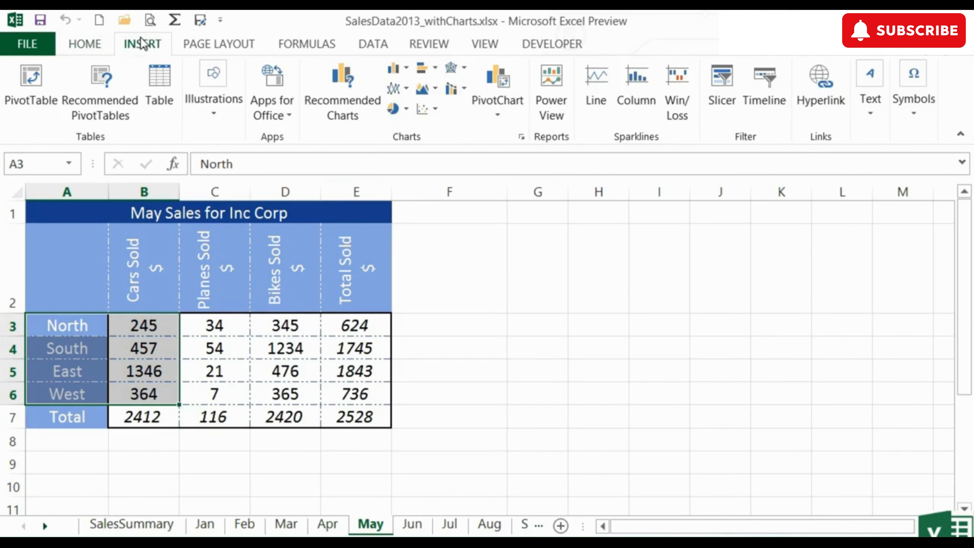
{"action": "left_click", "coordinate": [345, 102]}
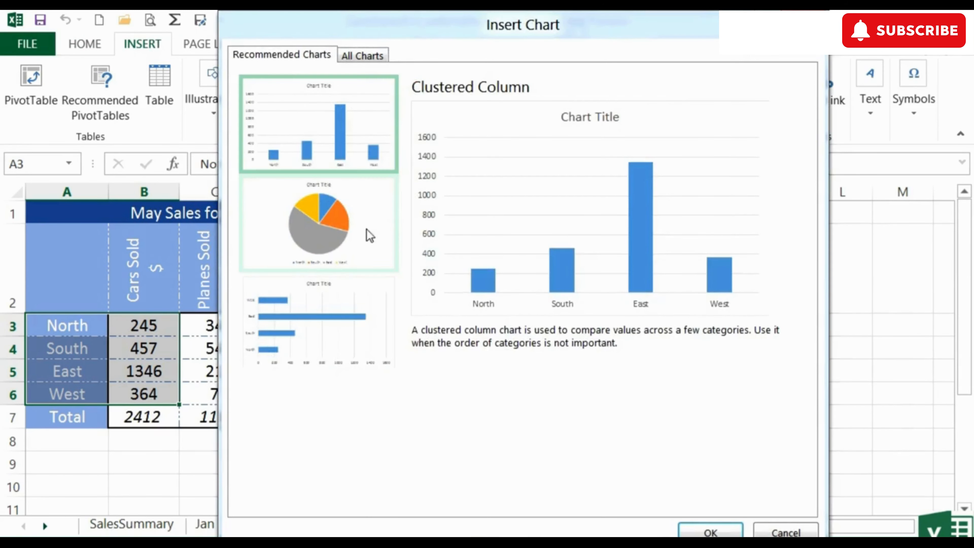
{"action": "left_click", "coordinate": [323, 227]}
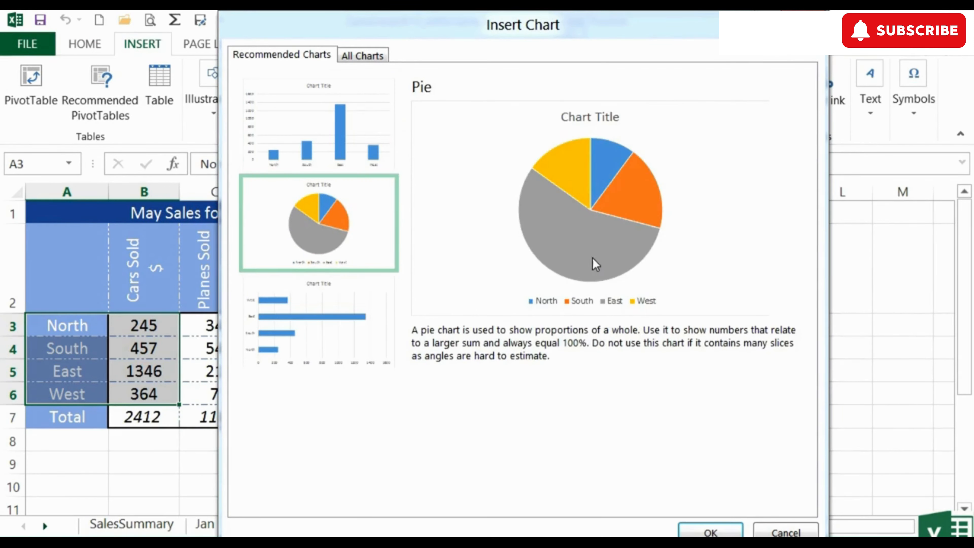
{"action": "left_click", "coordinate": [710, 531]}
- Place the pie chart beside the May sales table, shrink it to about 2.87" by 4.75", and keep its first chart style
{"action": "left_click_drag", "start_coordinate": [705, 409], "coordinate": [836, 413]}
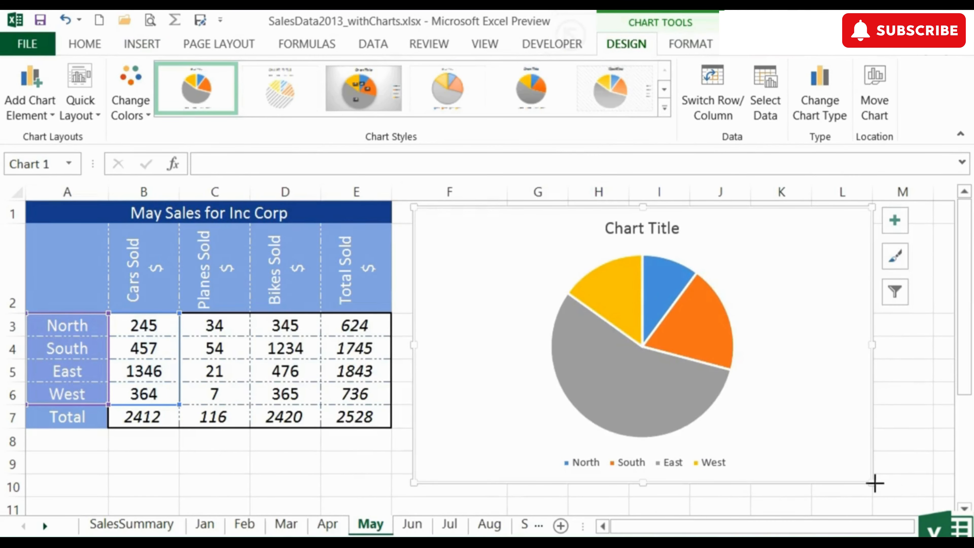
{"action": "left_click_drag", "start_coordinate": [874, 483], "coordinate": [848, 470]}
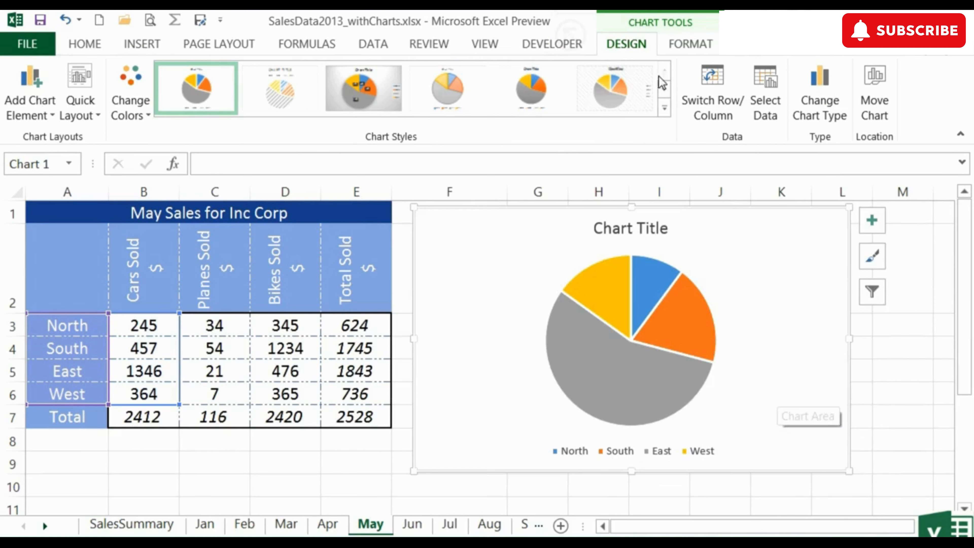
{"action": "left_click", "coordinate": [664, 109]}
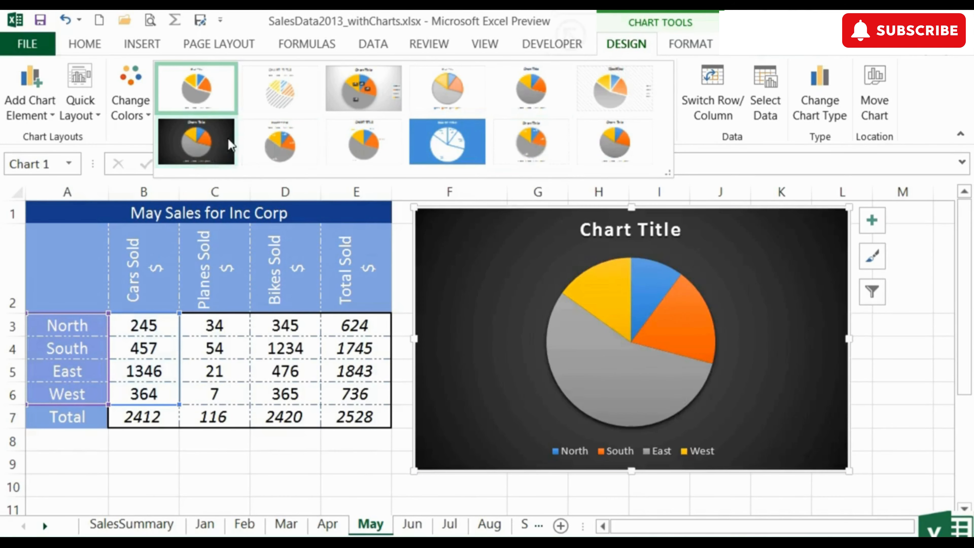
{"action": "left_click", "coordinate": [204, 96]}
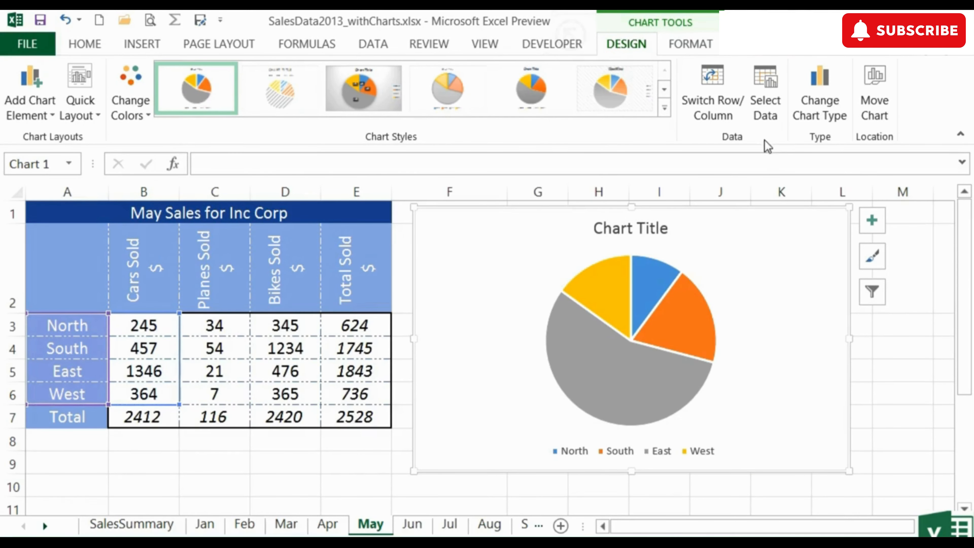
- Preview the Pie of Pie, Bar of Pie and Doughnut subtypes, and change the chart type to 3-D Pie
{"action": "left_click", "coordinate": [810, 106]}
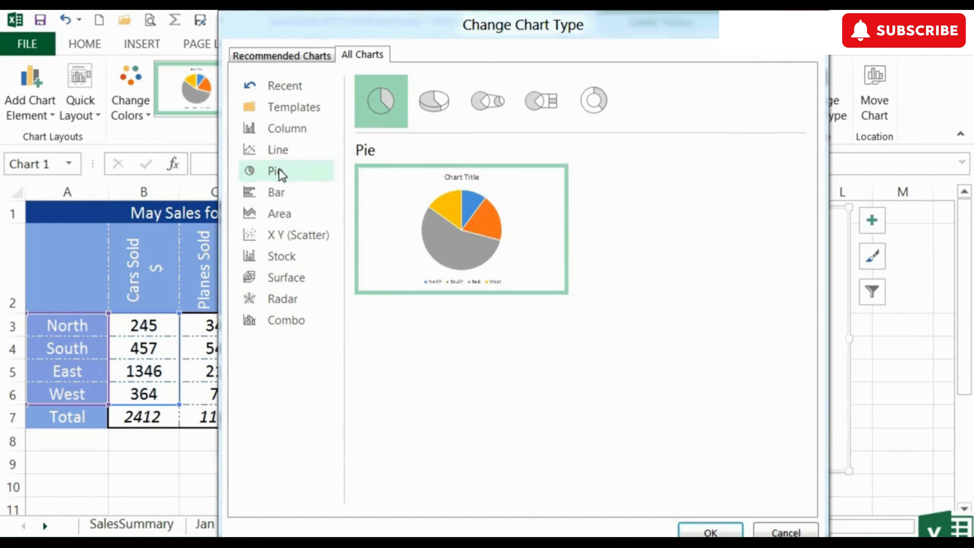
{"action": "left_click", "coordinate": [441, 108]}
{"action": "left_click", "coordinate": [486, 112]}
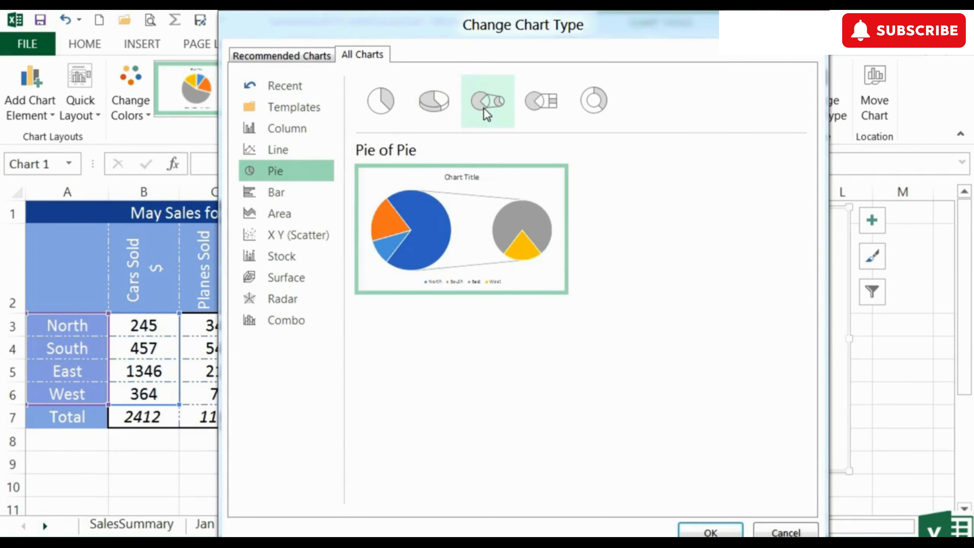
{"action": "mouse_move", "coordinate": [441, 201]}
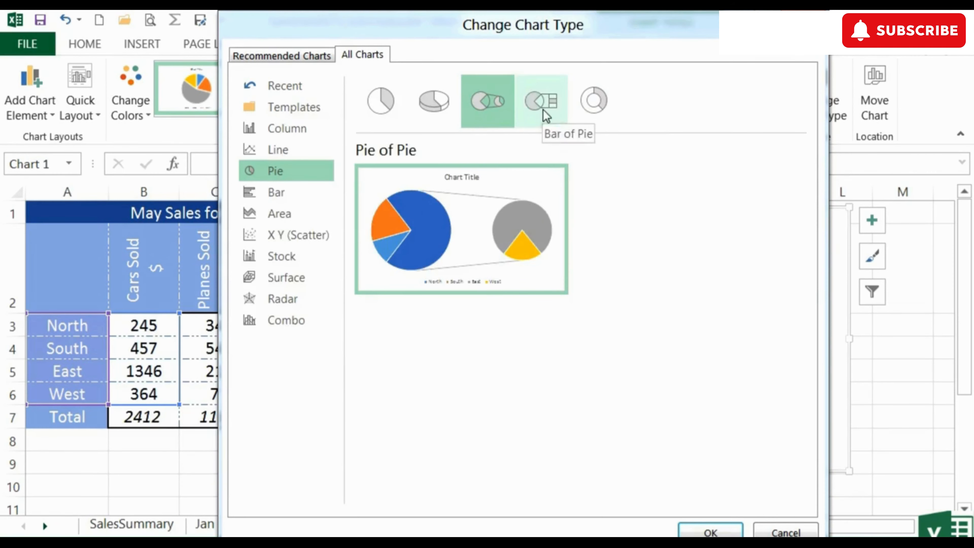
{"action": "left_click", "coordinate": [542, 109]}
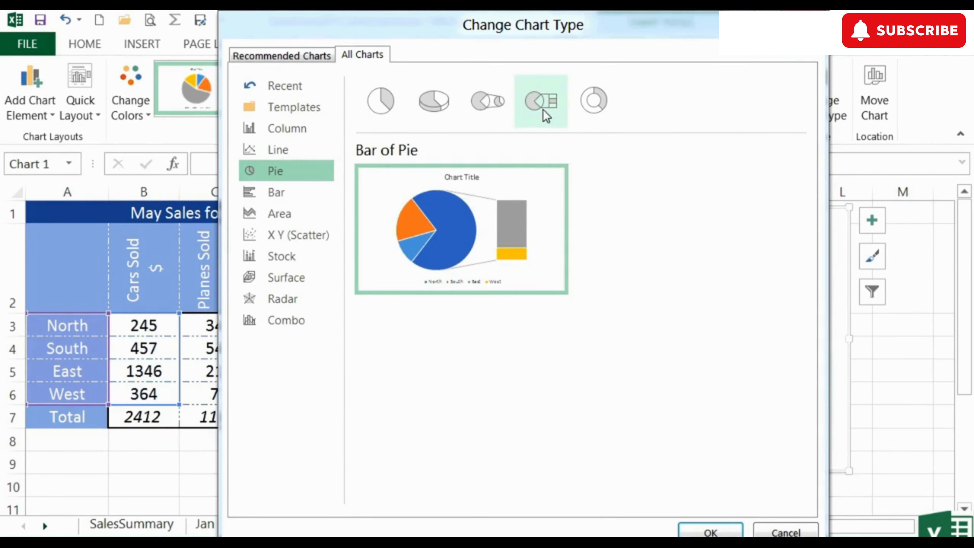
{"action": "left_click", "coordinate": [594, 111]}
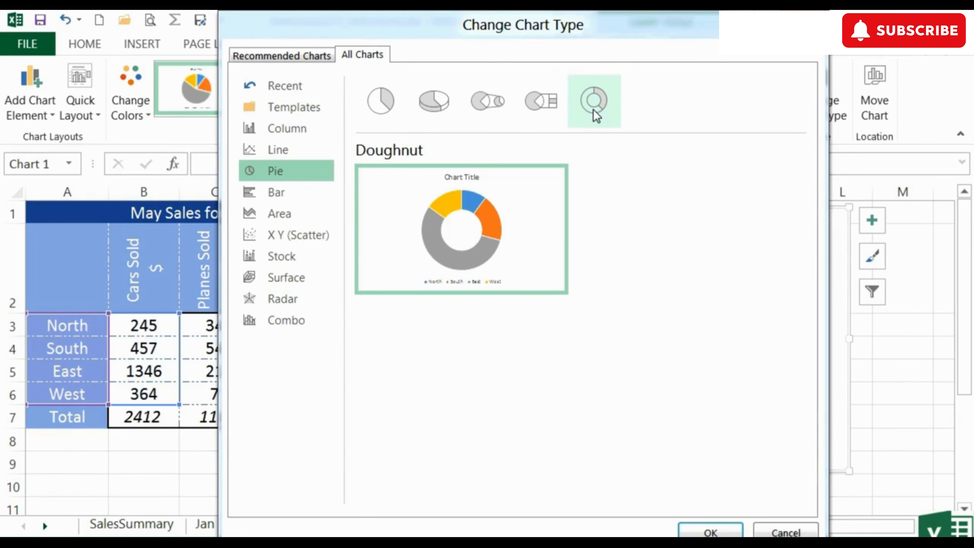
{"action": "left_click", "coordinate": [432, 122]}
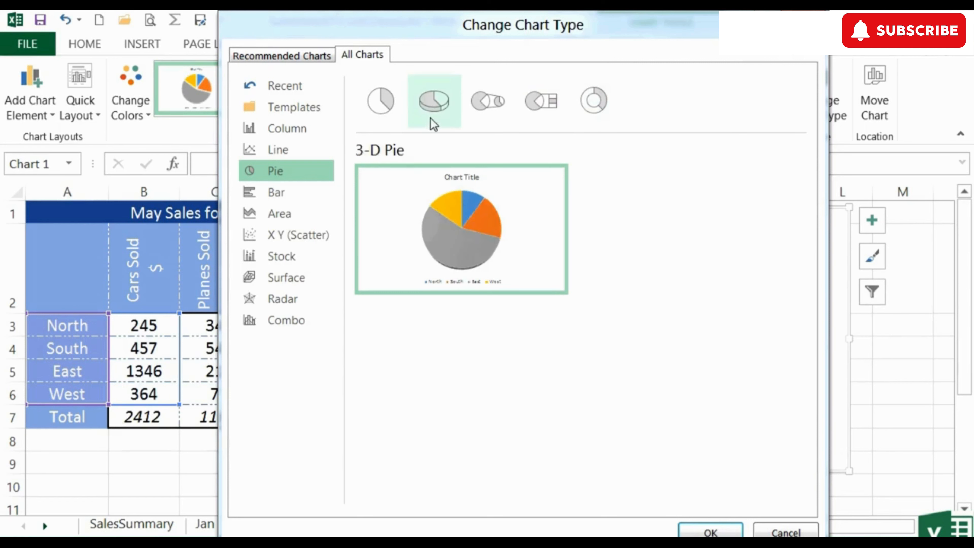
{"action": "mouse_move", "coordinate": [495, 234]}
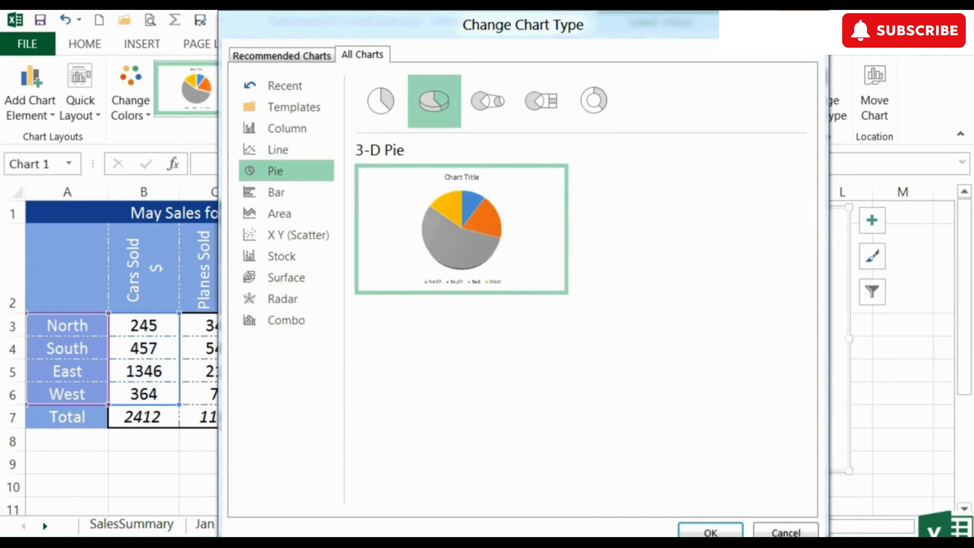
{"action": "left_click", "coordinate": [711, 532]}
- Apply the last available chart style, the tilted thick pie on a white background, to the 3-D pie chart
{"action": "left_click", "coordinate": [785, 403]}
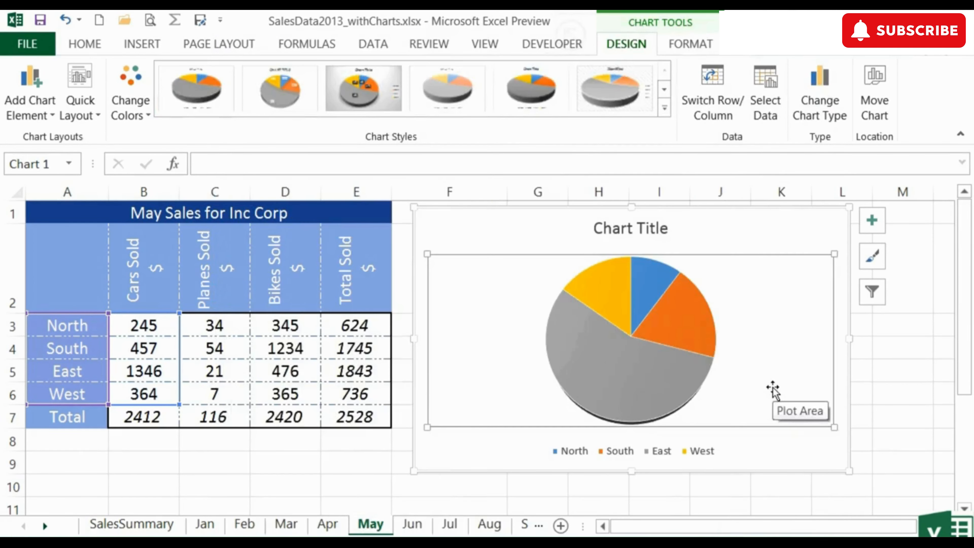
{"action": "left_click", "coordinate": [664, 109]}
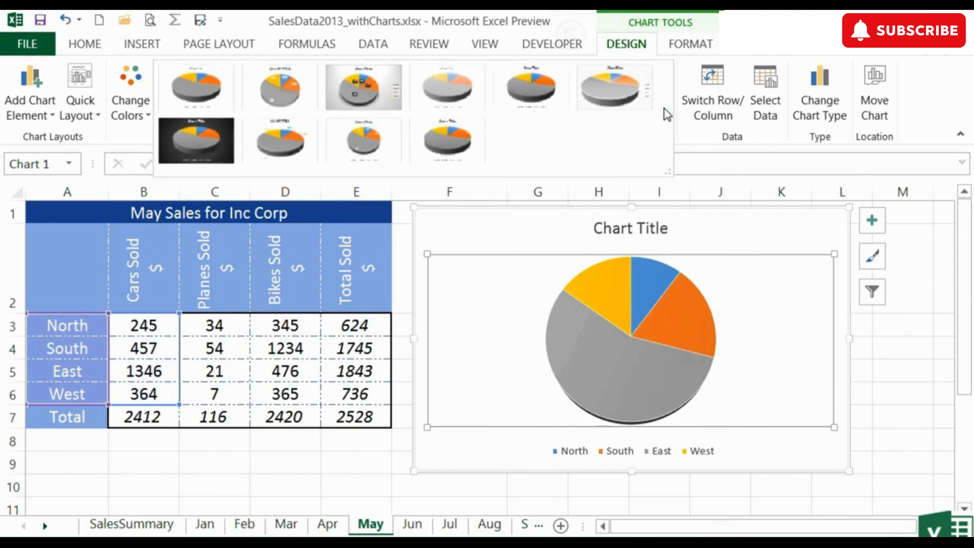
{"action": "left_click", "coordinate": [453, 157]}
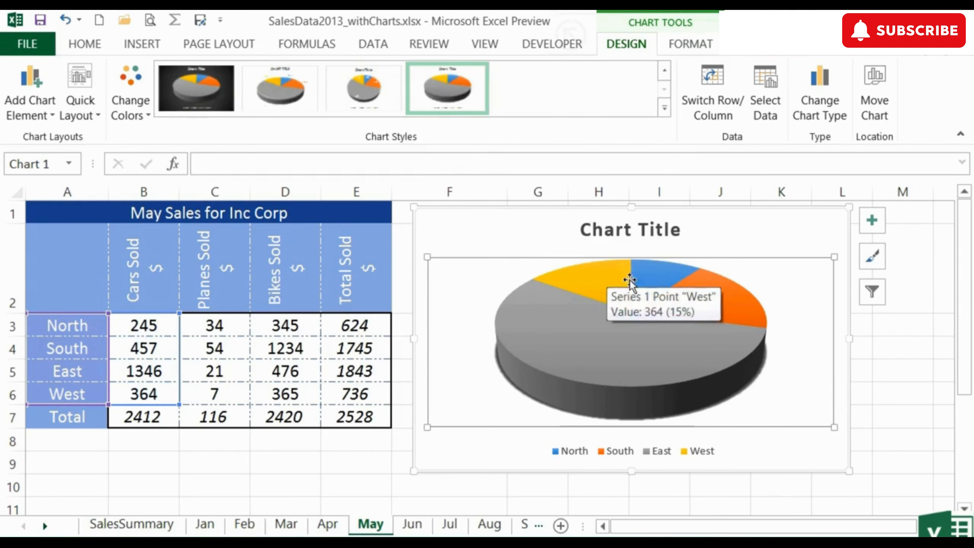
- Replace the chart's placeholder title with "Cars Sold"
{"action": "left_click", "coordinate": [634, 233]}
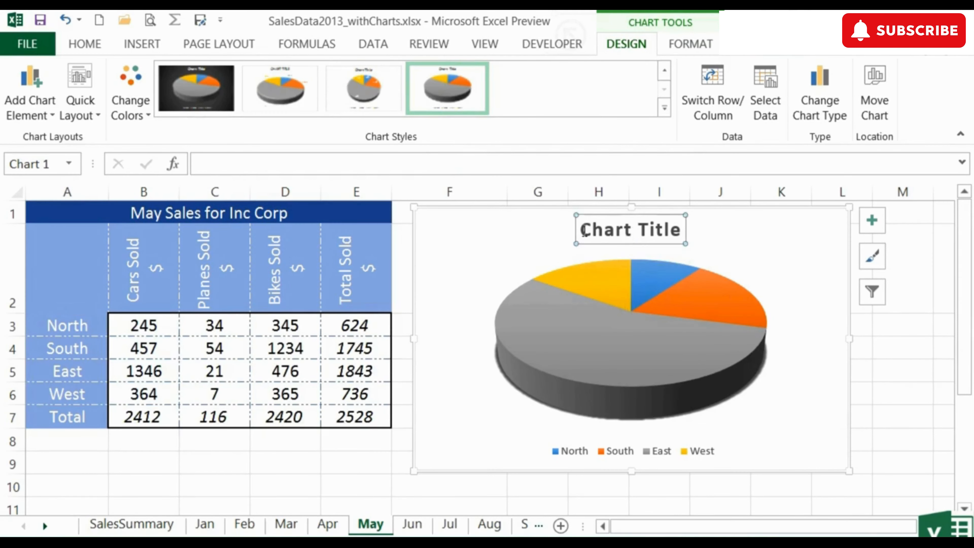
{"action": "left_click_drag", "start_coordinate": [583, 230], "coordinate": [673, 232]}
{"action": "type", "text": "Cars Sold"}
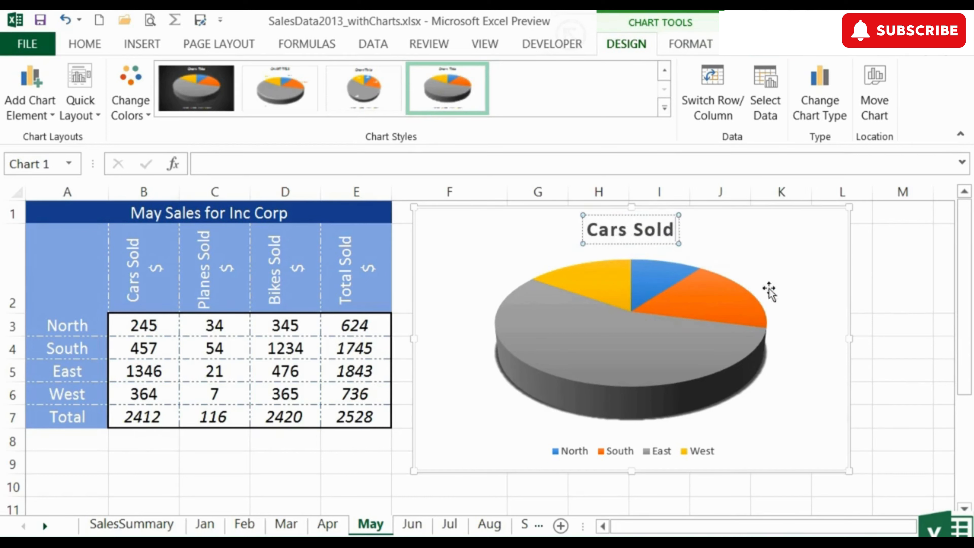
{"action": "left_click", "coordinate": [791, 276]}
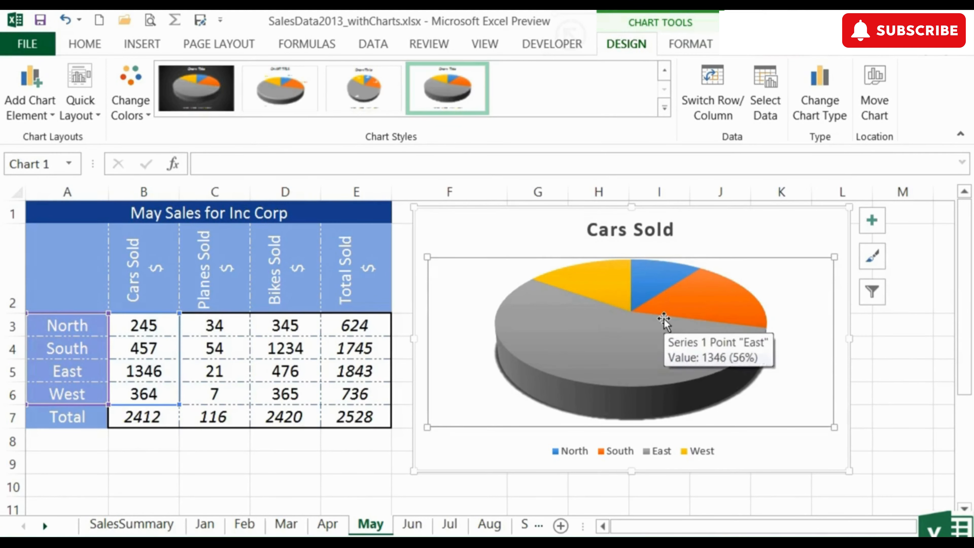
- Select only the West slice of the pie and set its shape fill to a lighter theme green
{"action": "left_click", "coordinate": [691, 45]}
{"action": "left_click", "coordinate": [598, 245]}
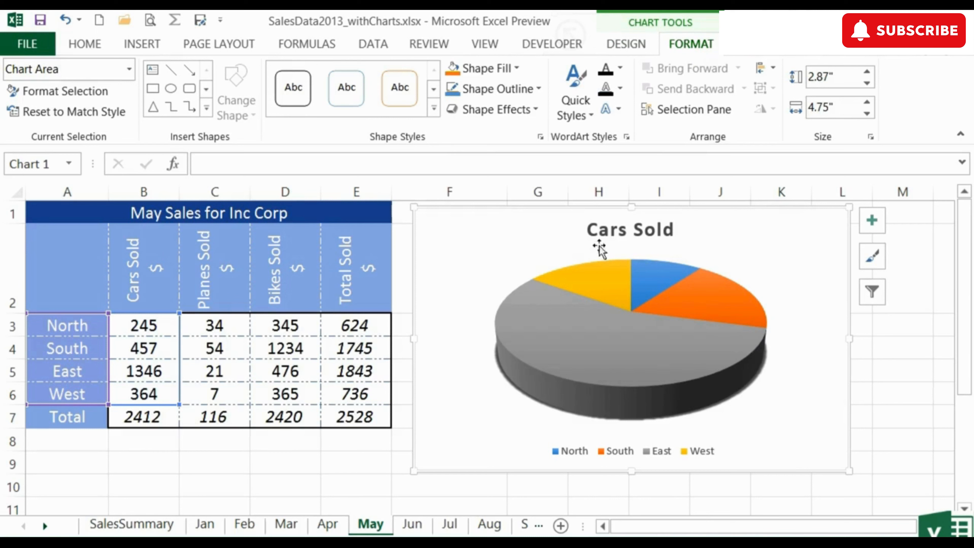
{"action": "left_click", "coordinate": [593, 285]}
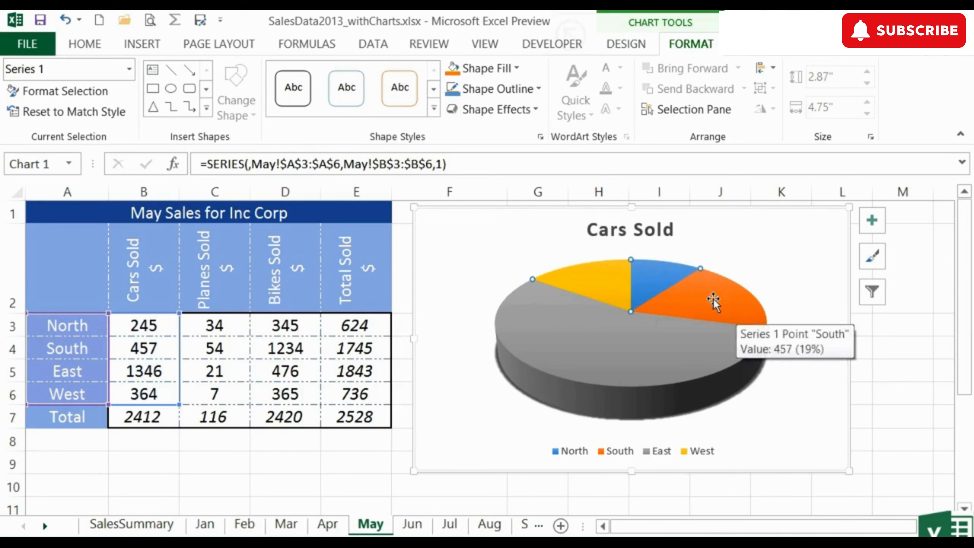
{"action": "mouse_move", "coordinate": [595, 278]}
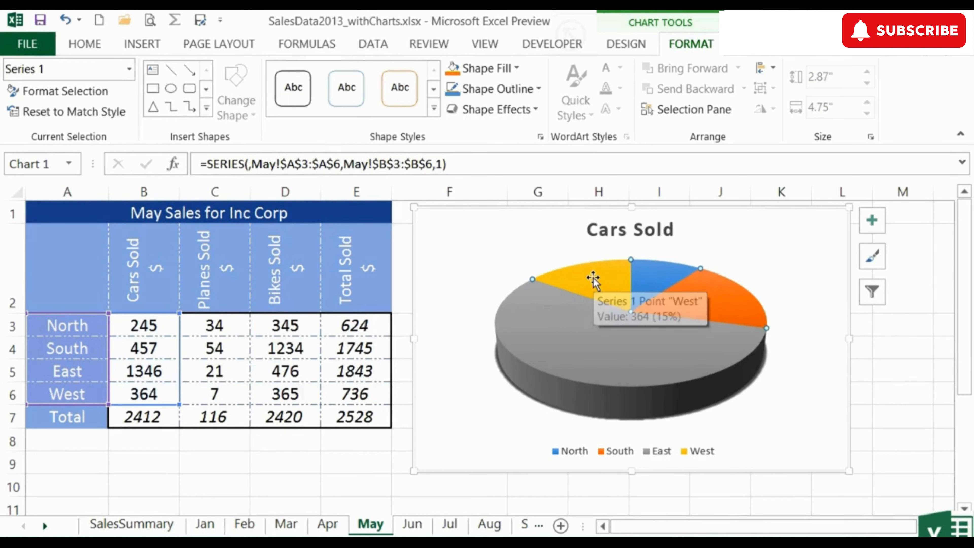
{"action": "left_click", "coordinate": [593, 277]}
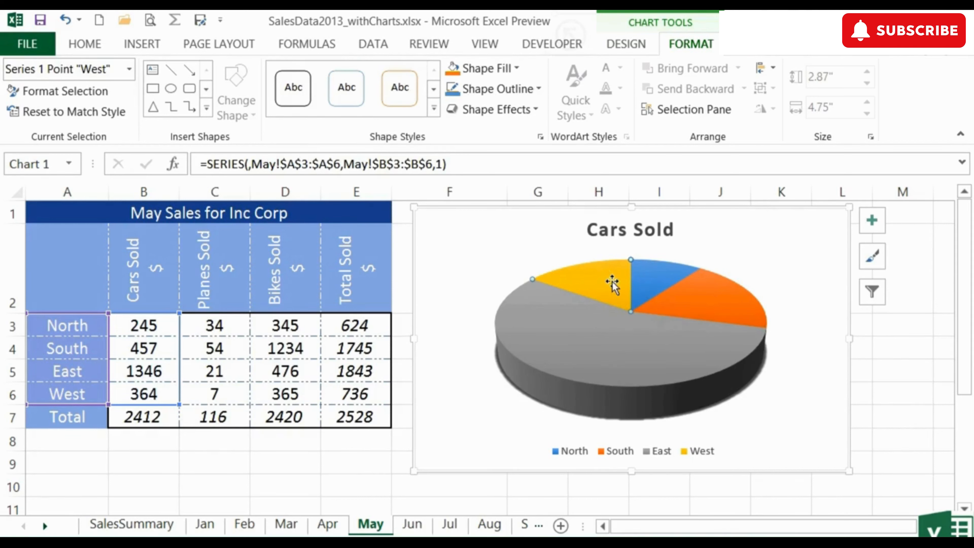
{"action": "left_click", "coordinate": [519, 73]}
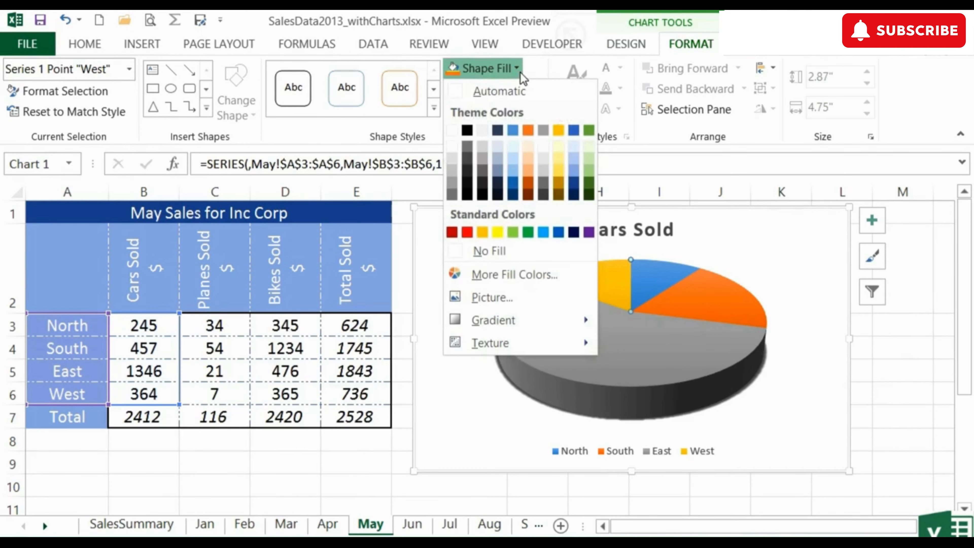
{"action": "left_click", "coordinate": [589, 172]}
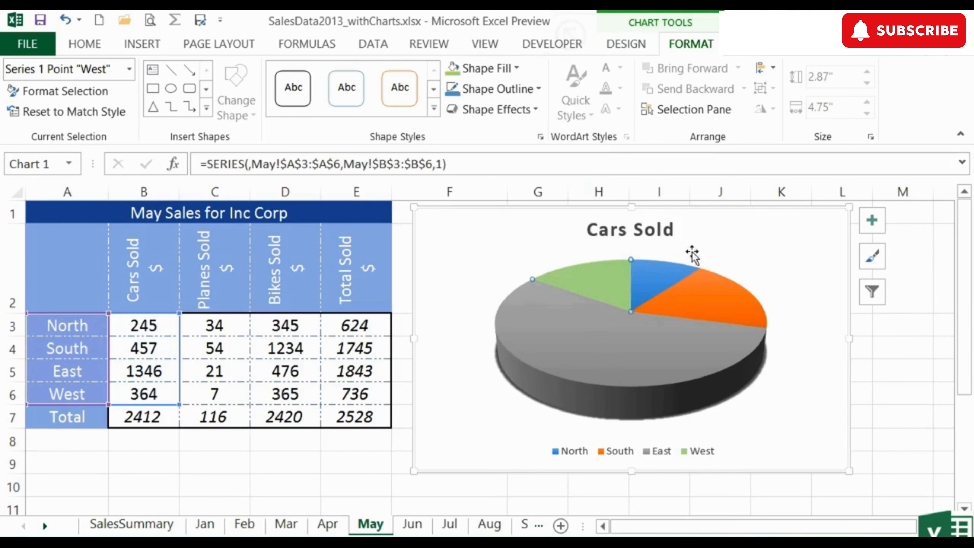
- Set the shape fill of only the North slice to standard red
{"action": "left_click", "coordinate": [669, 273]}
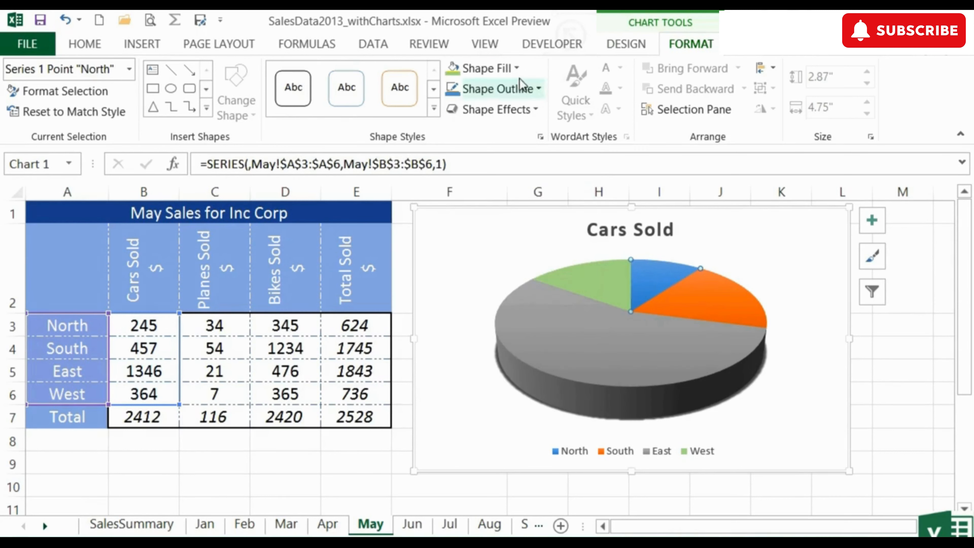
{"action": "left_click", "coordinate": [516, 68]}
{"action": "left_click", "coordinate": [464, 229]}
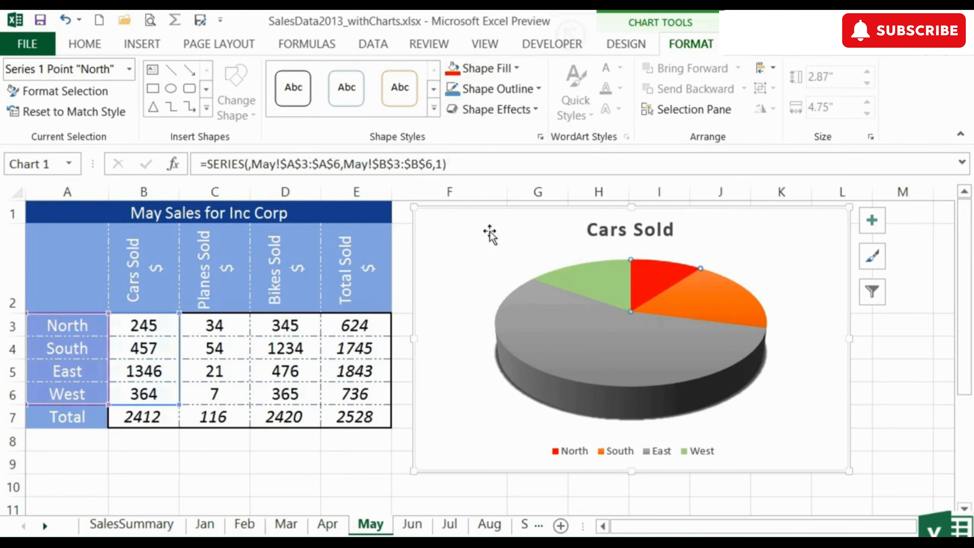
- Set the shape fill of only the South slice to a lighter theme blue
{"action": "left_click", "coordinate": [702, 306]}
{"action": "left_click", "coordinate": [517, 68]}
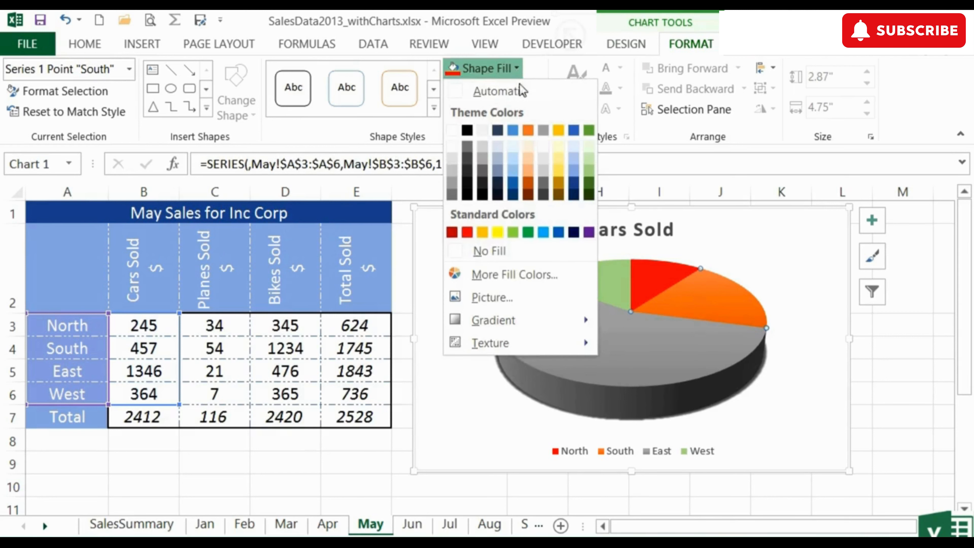
{"action": "left_click", "coordinate": [514, 171]}
- Set the shape fill of only the East slice to a darker theme gold
{"action": "left_click", "coordinate": [590, 330]}
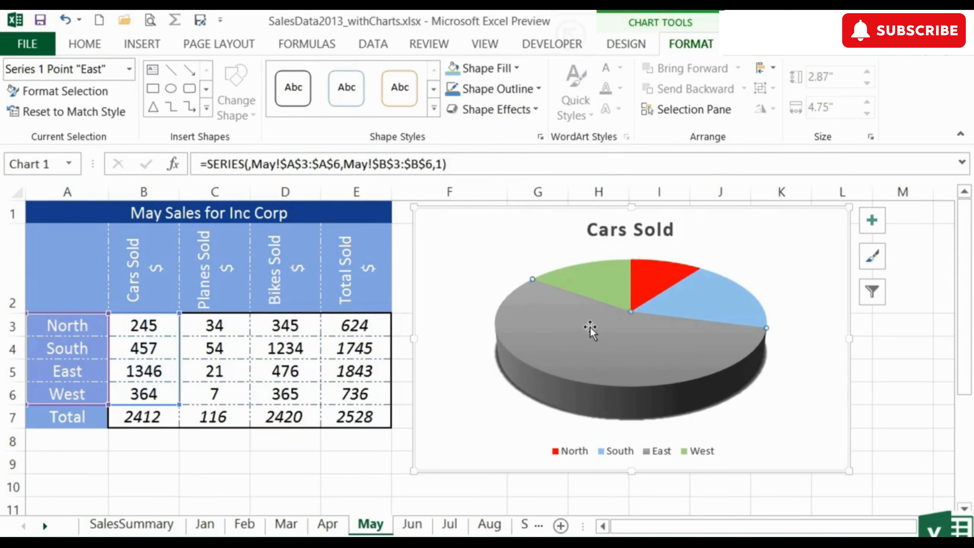
{"action": "left_click", "coordinate": [517, 68]}
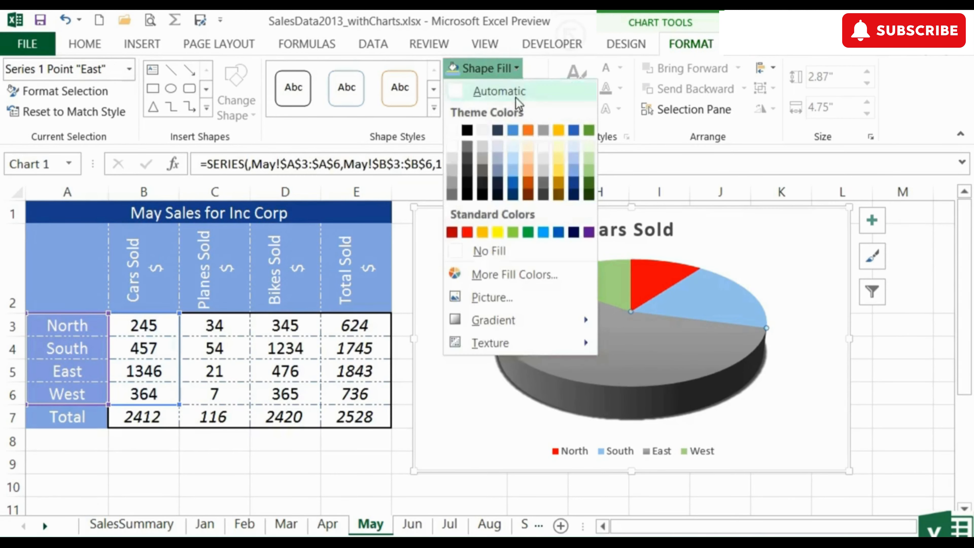
{"action": "left_click", "coordinate": [558, 181]}
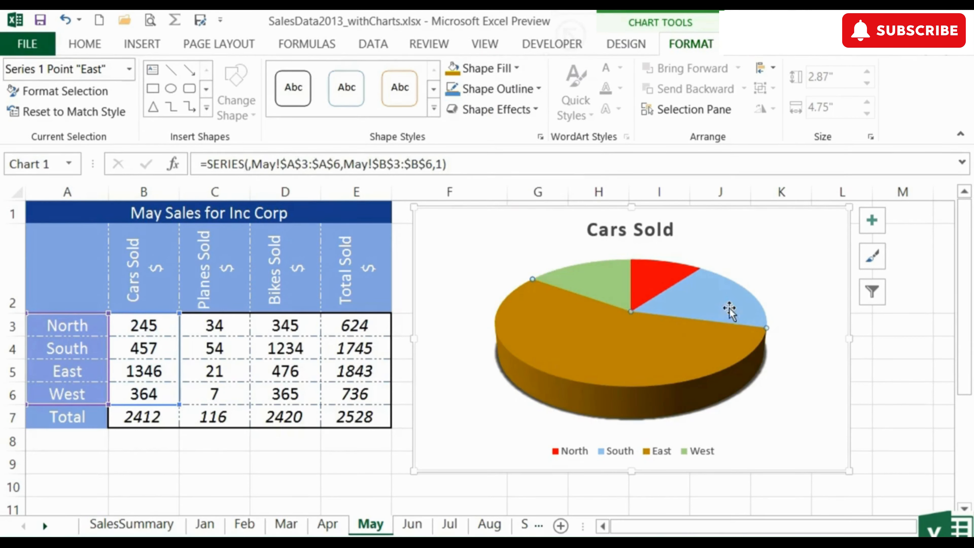
- Pull the South slice outward from the rest of the pie and add a data label to that slice
{"action": "left_click", "coordinate": [721, 307]}
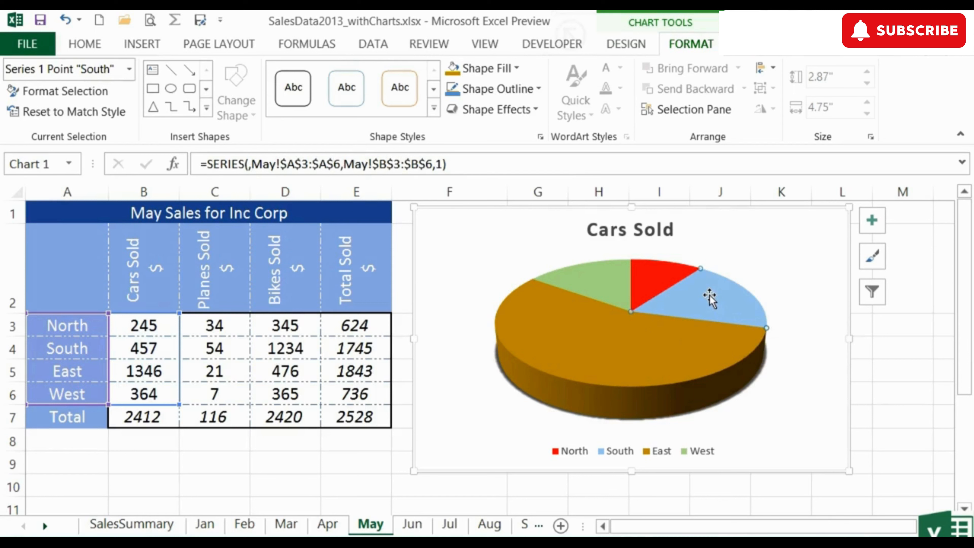
{"action": "left_click_drag", "start_coordinate": [710, 294], "coordinate": [743, 288]}
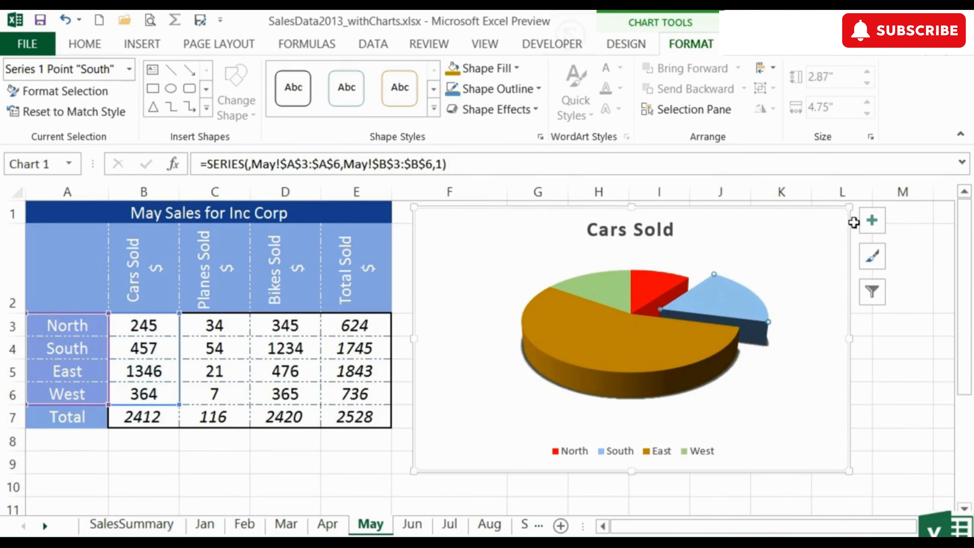
{"action": "left_click", "coordinate": [872, 222]}
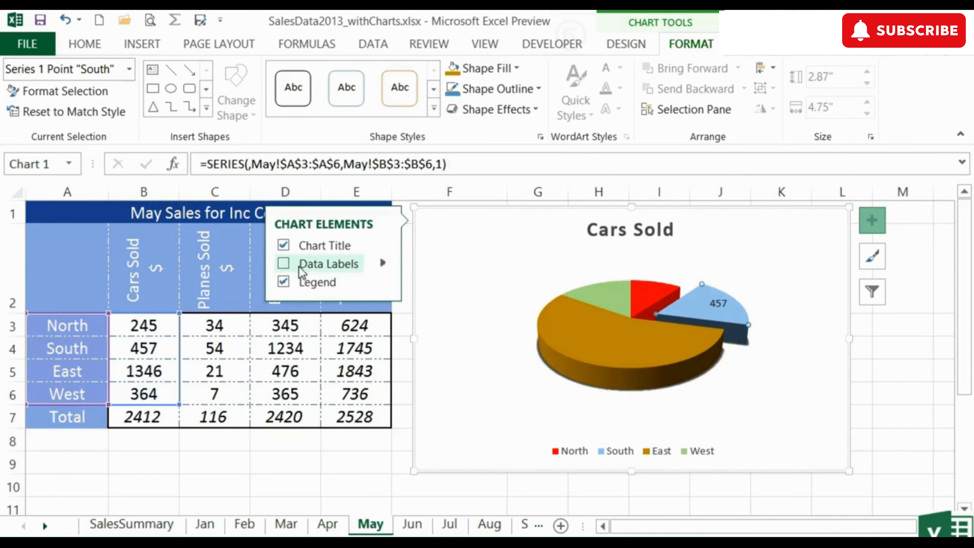
{"action": "left_click", "coordinate": [284, 265]}
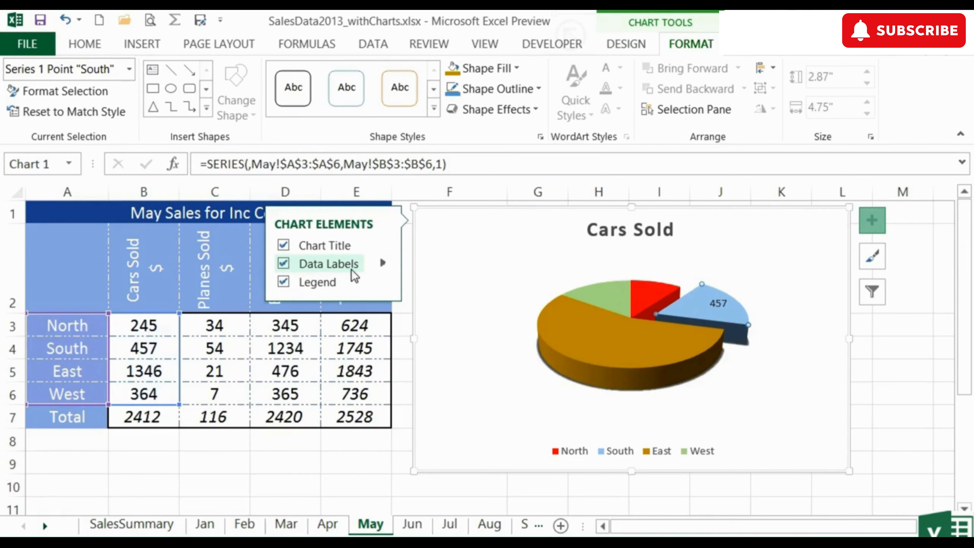
- Format the South slice's data label to contain the percentage instead of the value
{"action": "left_click", "coordinate": [384, 268]}
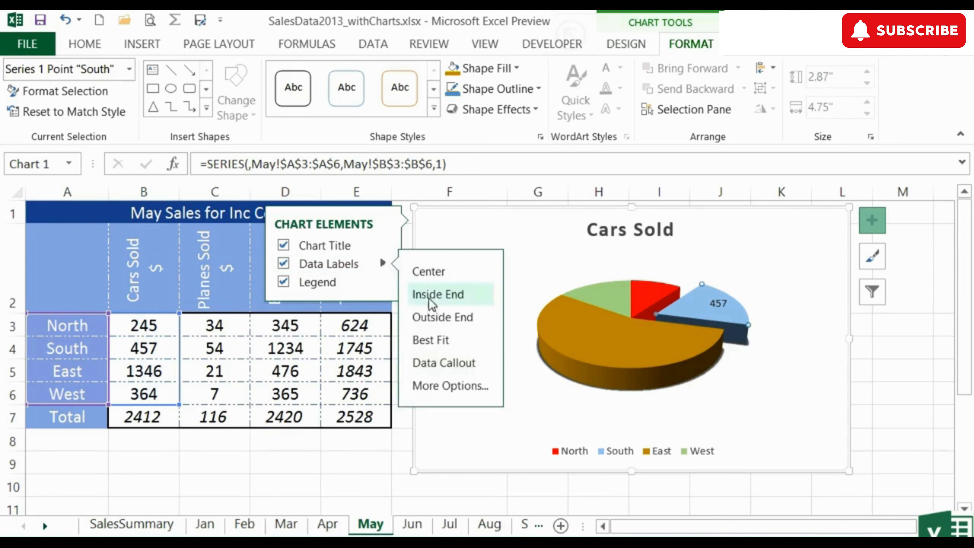
{"action": "left_click", "coordinate": [449, 386]}
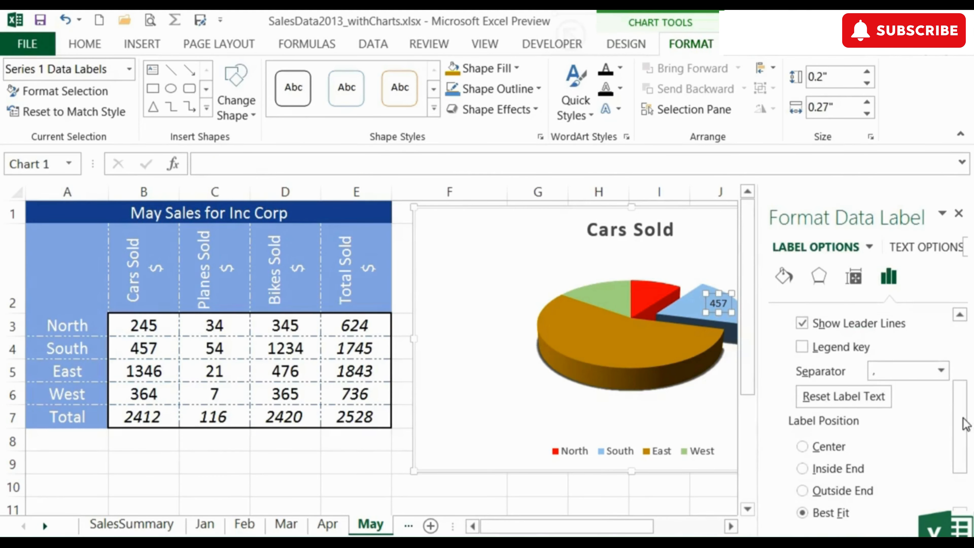
{"action": "left_click_drag", "start_coordinate": [963, 425], "coordinate": [963, 361]}
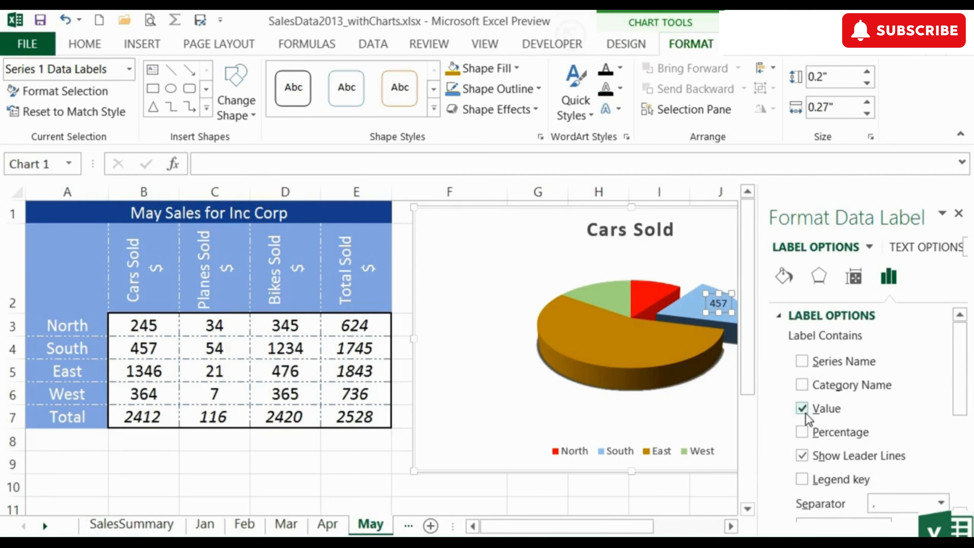
{"action": "left_click", "coordinate": [803, 431]}
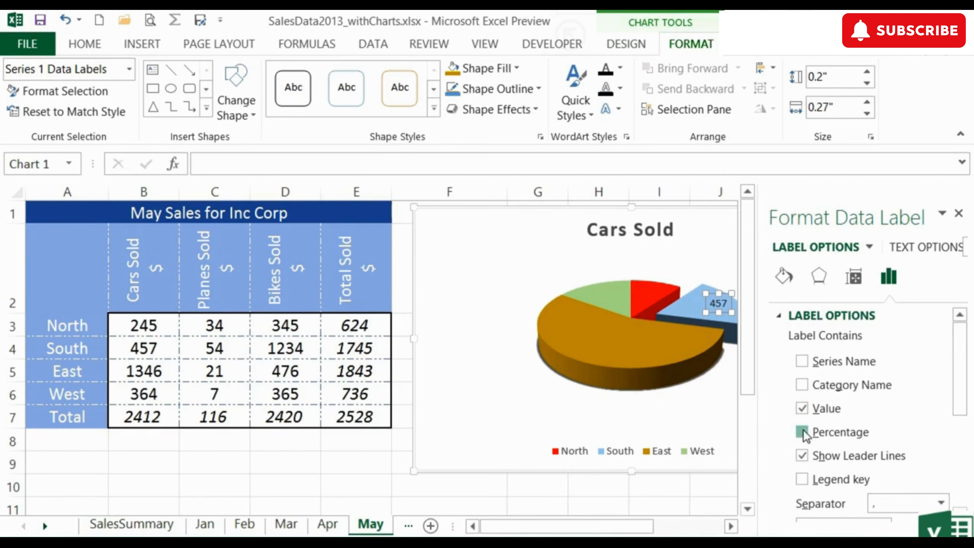
{"action": "left_click", "coordinate": [802, 408]}
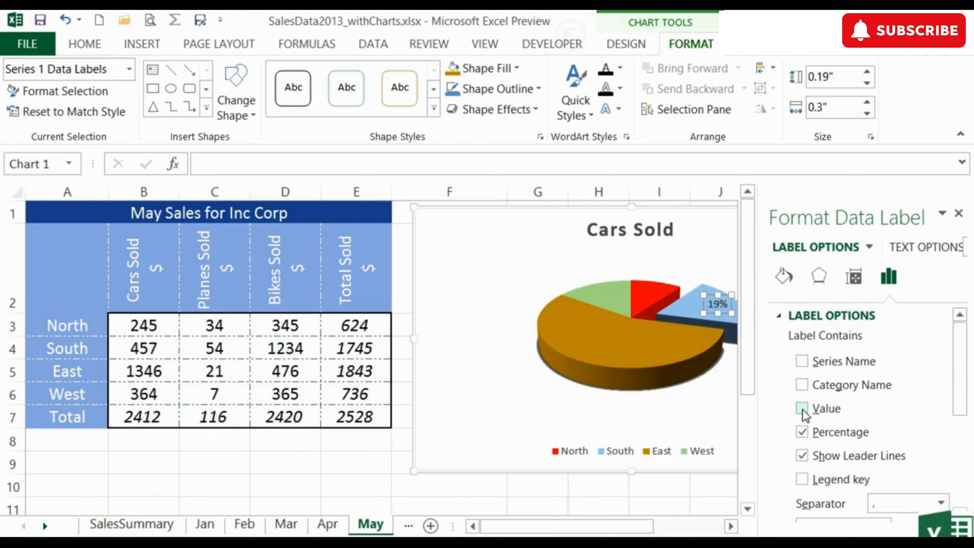